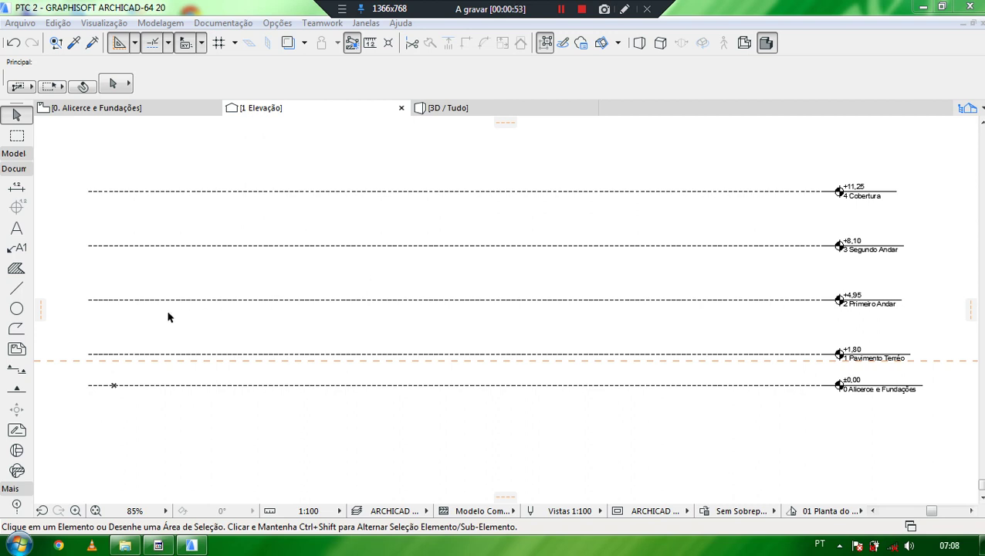
{"action": "left_click", "coordinate": [625, 9]}
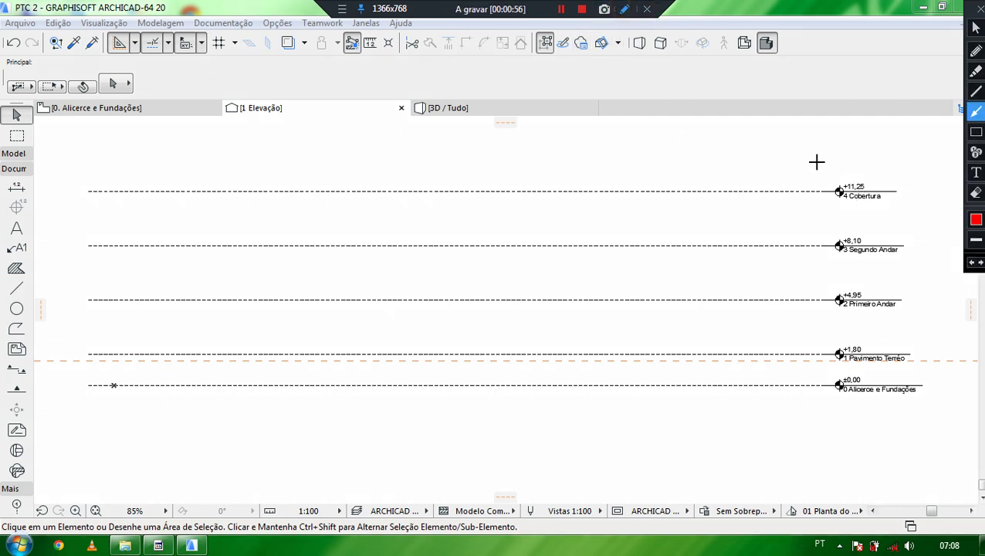
{"action": "left_click", "coordinate": [976, 132]}
{"action": "left_click_drag", "start_coordinate": [795, 158], "coordinate": [811, 193]}
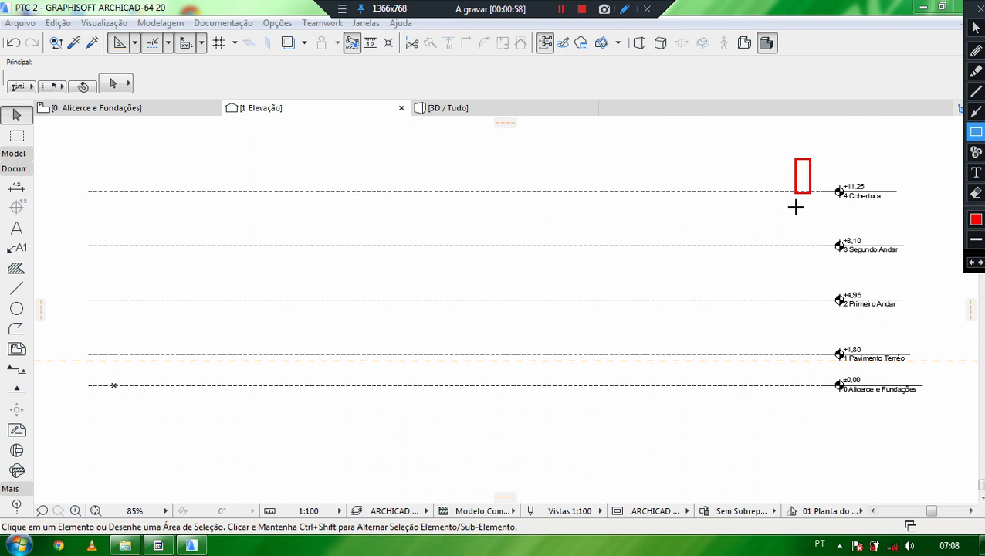
{"action": "mouse_move", "coordinate": [831, 161]}
{"action": "left_mouse_down"}
{"action": "mouse_move", "coordinate": [835, 199]}
{"action": "mouse_move", "coordinate": [915, 390]}
{"action": "mouse_move", "coordinate": [929, 398]}
{"action": "left_mouse_up"}
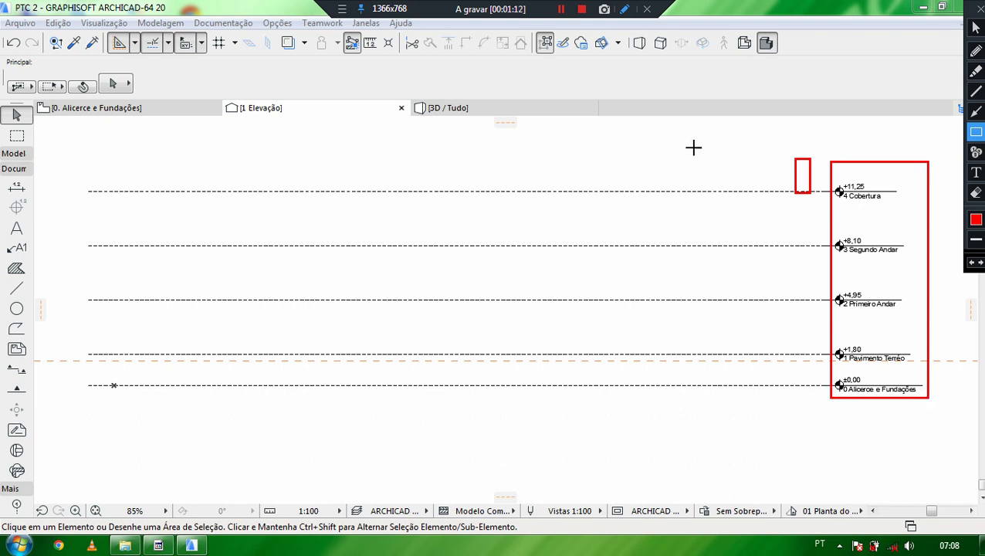
{"action": "left_click", "coordinate": [975, 28]}
- Remove the horizontal guide line just below the 1 Pavimento Terréo level in the elevation
{"action": "scroll", "coordinate": [691, 246], "scroll_direction": "up", "scroll_amount": 4}
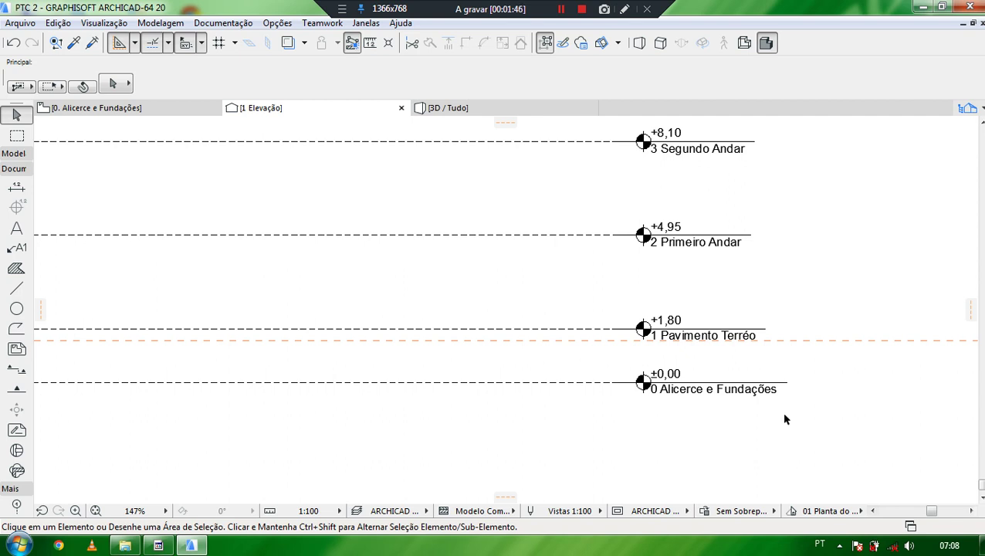
{"action": "scroll", "coordinate": [817, 380], "scroll_direction": "up", "scroll_amount": 1}
{"action": "scroll", "coordinate": [817, 380], "scroll_direction": "up", "scroll_amount": 3}
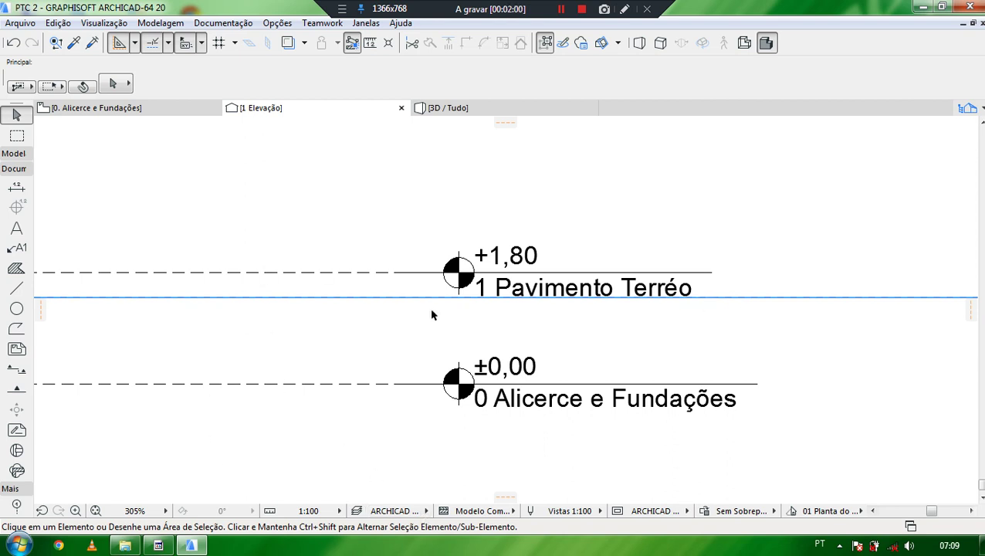
{"action": "right_click", "coordinate": [715, 303]}
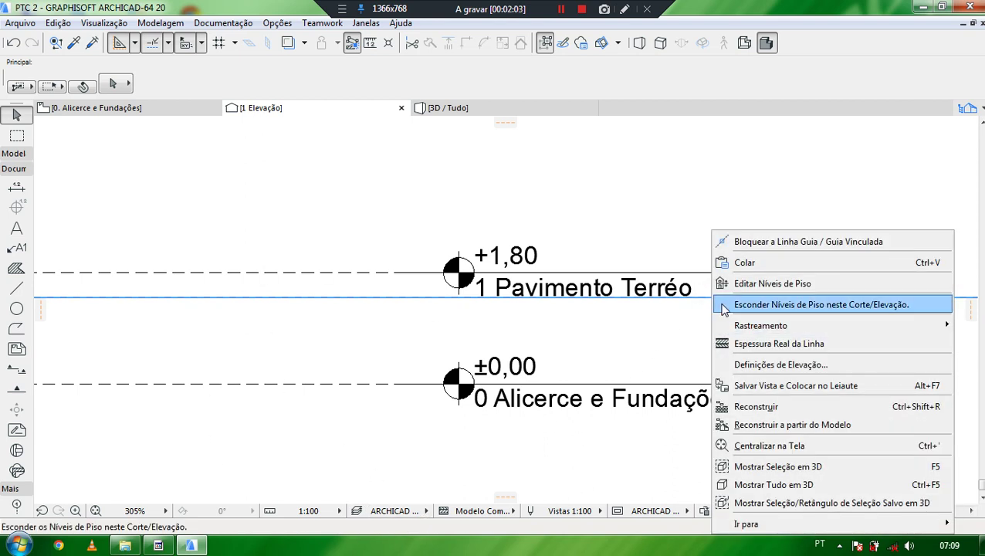
{"action": "left_click", "coordinate": [640, 335]}
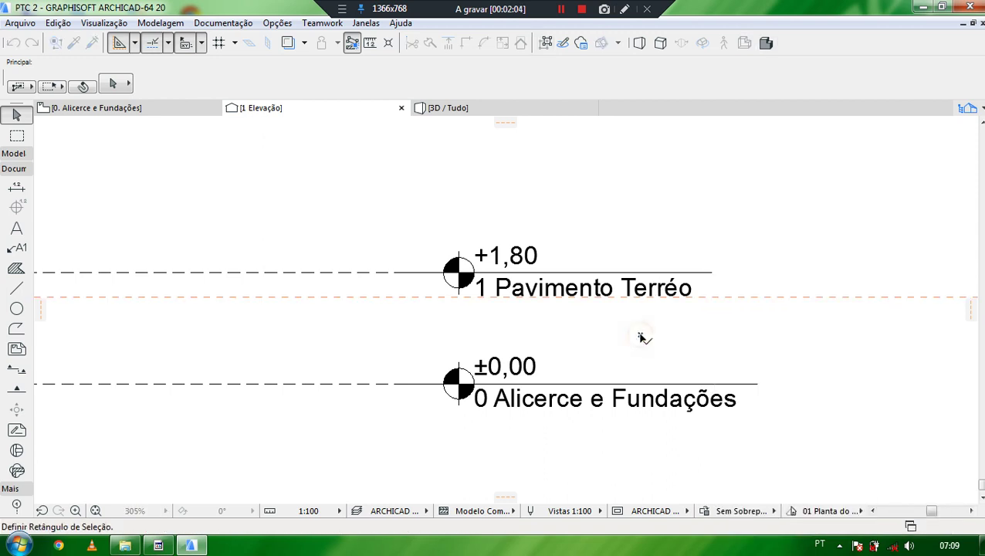
{"action": "right_click", "coordinate": [703, 299]}
{"action": "key", "text": "Escape"}
{"action": "key", "text": "Escape"}
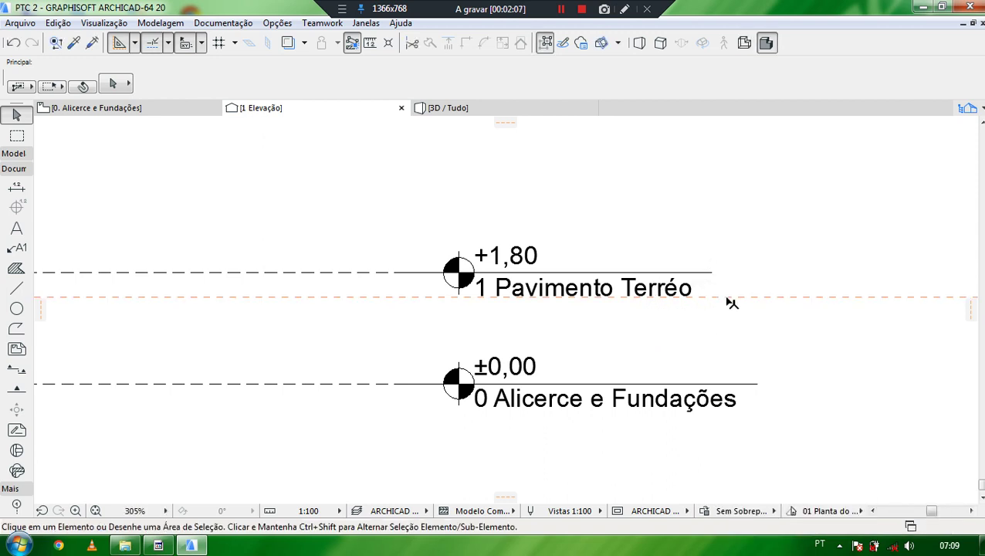
{"action": "right_click", "coordinate": [726, 305]}
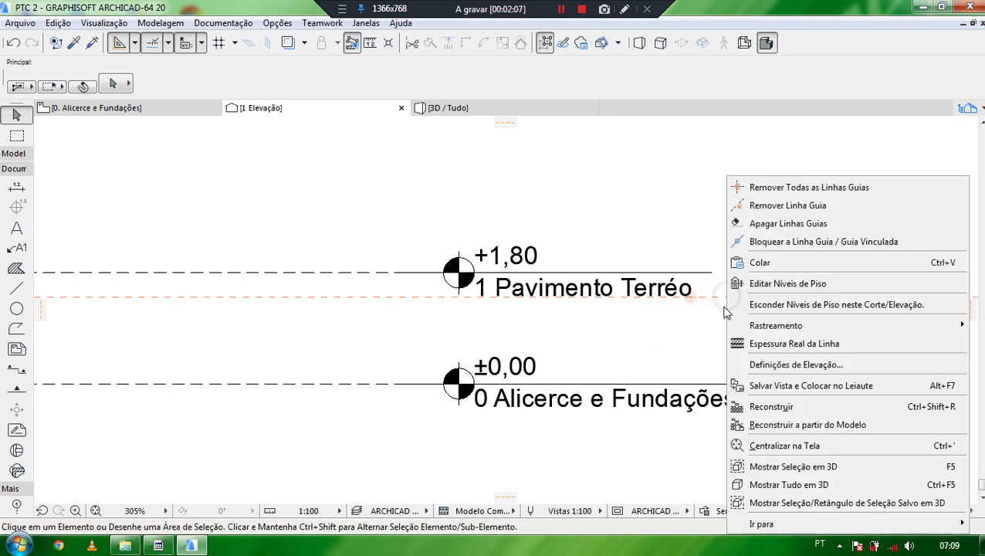
{"action": "left_click", "coordinate": [778, 205]}
- Draw a single vertical line 0.4 long downward from the start of the 1 Pavimento Terréo level line
{"action": "scroll", "coordinate": [770, 251], "scroll_direction": "down", "scroll_amount": 3}
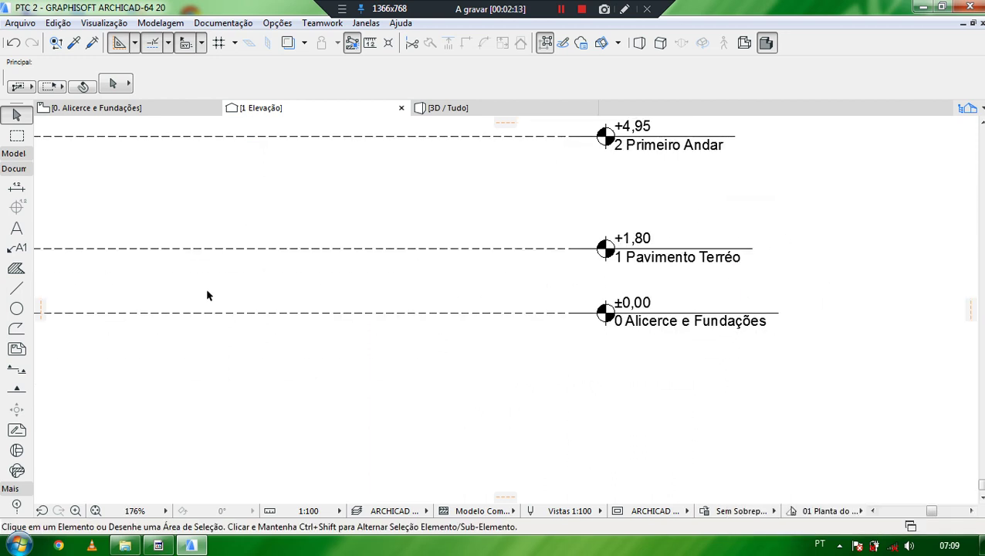
{"action": "scroll", "coordinate": [537, 329], "scroll_direction": "up", "scroll_amount": 1}
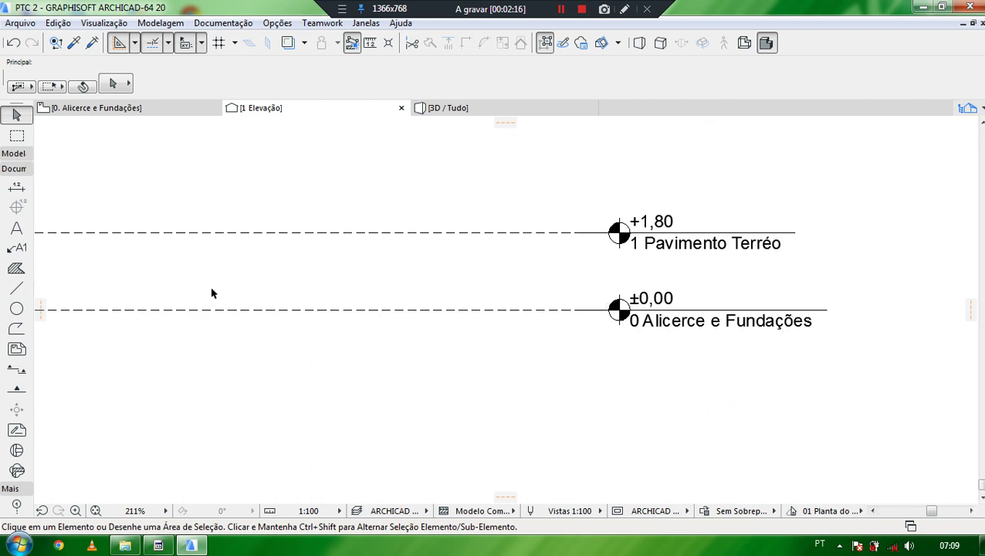
{"action": "left_click", "coordinate": [17, 288]}
{"action": "scroll", "coordinate": [609, 234], "scroll_direction": "up", "scroll_amount": 4}
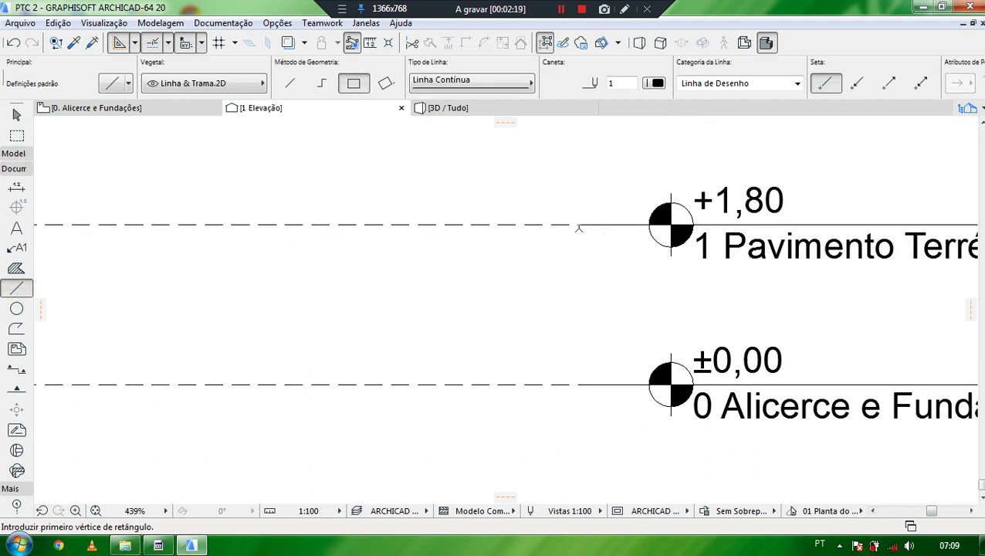
{"action": "scroll", "coordinate": [672, 224], "scroll_direction": "down", "scroll_amount": 5}
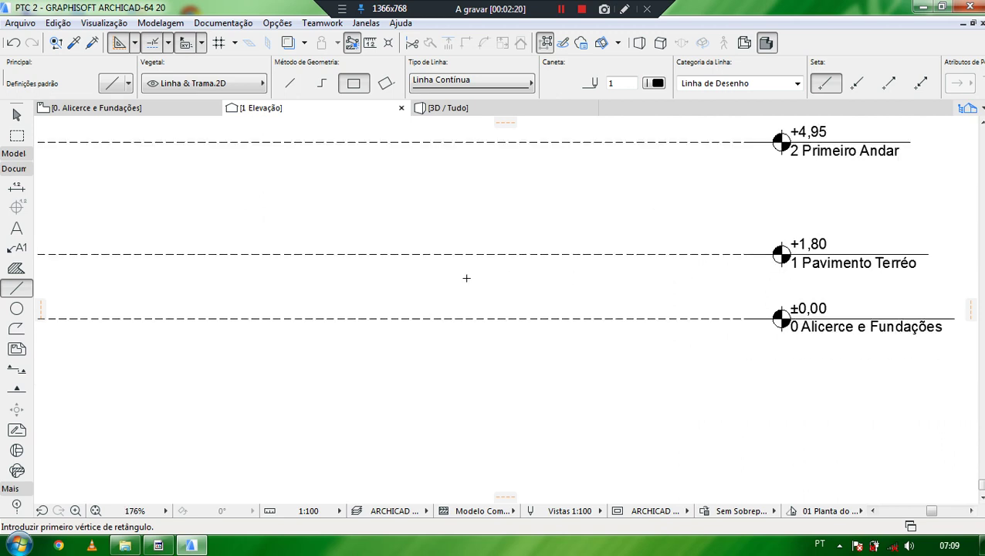
{"action": "scroll", "coordinate": [432, 255], "scroll_direction": "down", "scroll_amount": 5}
{"action": "scroll", "coordinate": [125, 321], "scroll_direction": "up", "scroll_amount": 9}
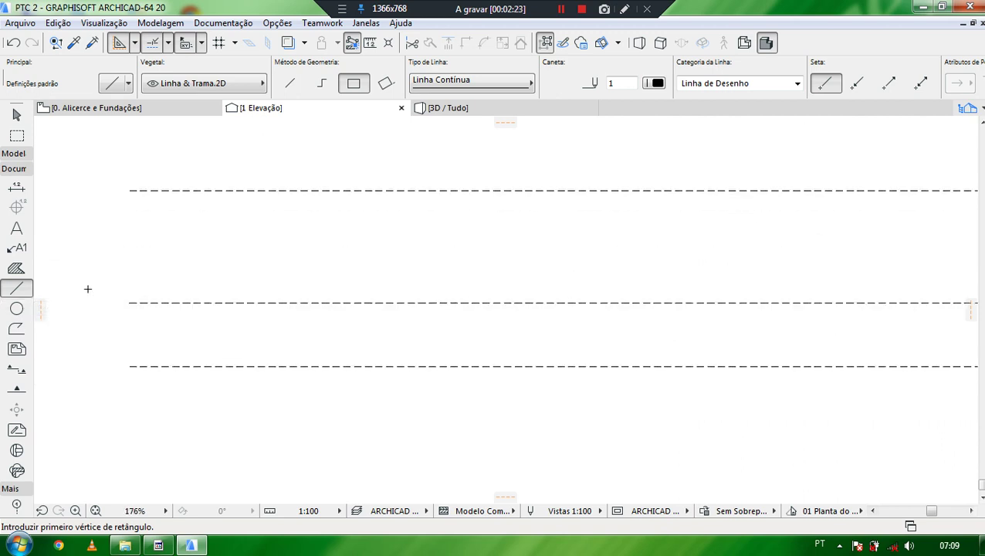
{"action": "left_click", "coordinate": [147, 316]}
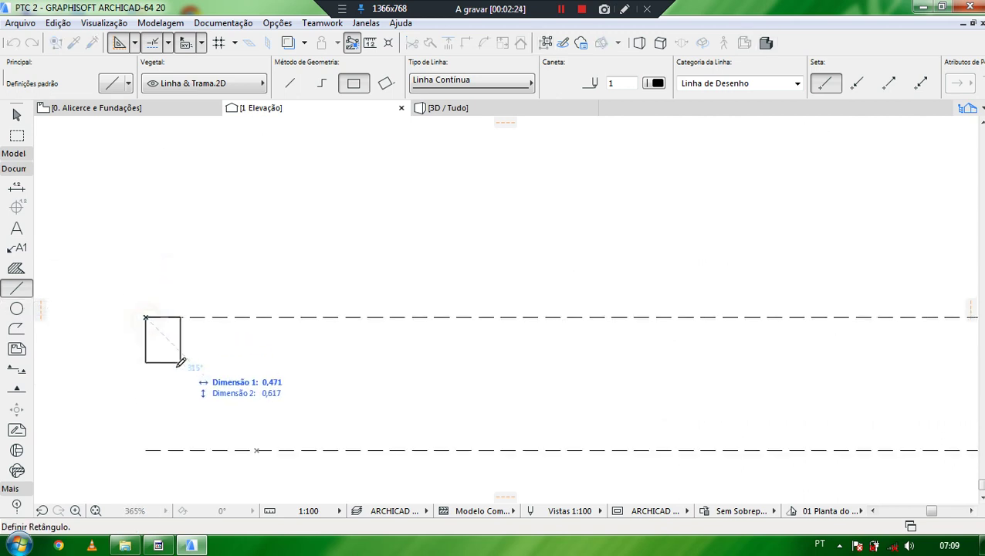
{"action": "left_click", "coordinate": [294, 87]}
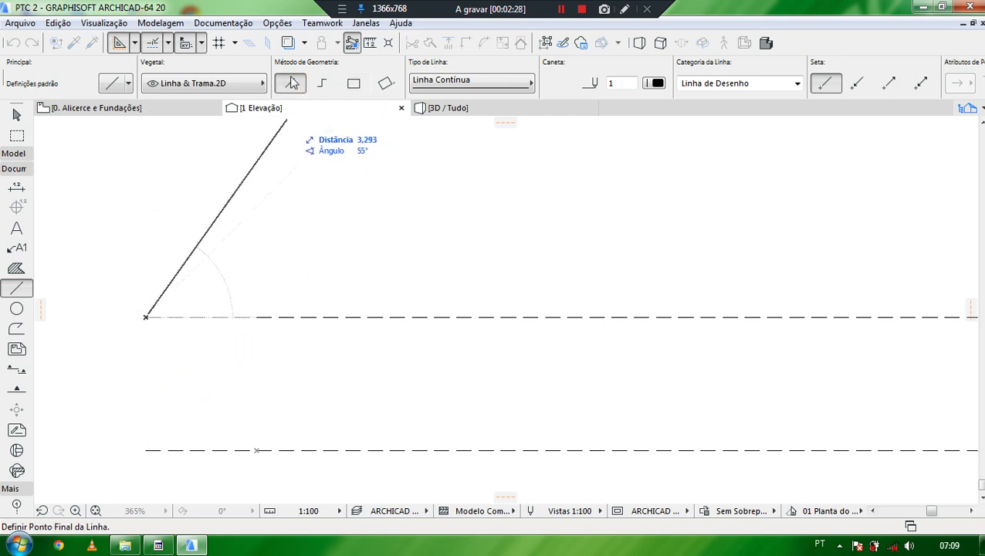
{"action": "scroll", "coordinate": [79, 358], "scroll_direction": "up", "scroll_amount": 7}
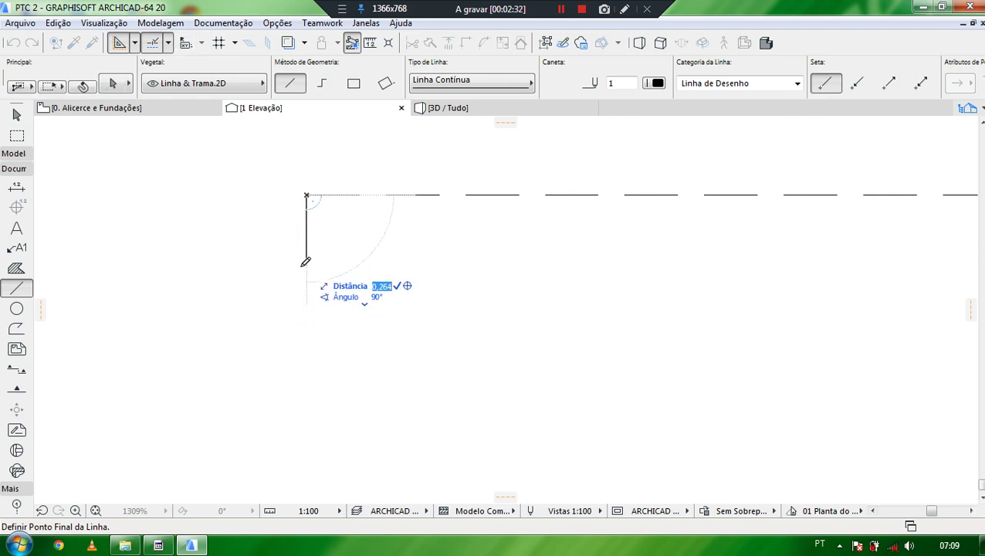
{"action": "type", "text": "0.4"}
{"action": "key", "text": "Return"}
- Place a horizontal guide line through the lower end of the short vertical line
{"action": "scroll", "coordinate": [293, 285], "scroll_direction": "down", "scroll_amount": 5}
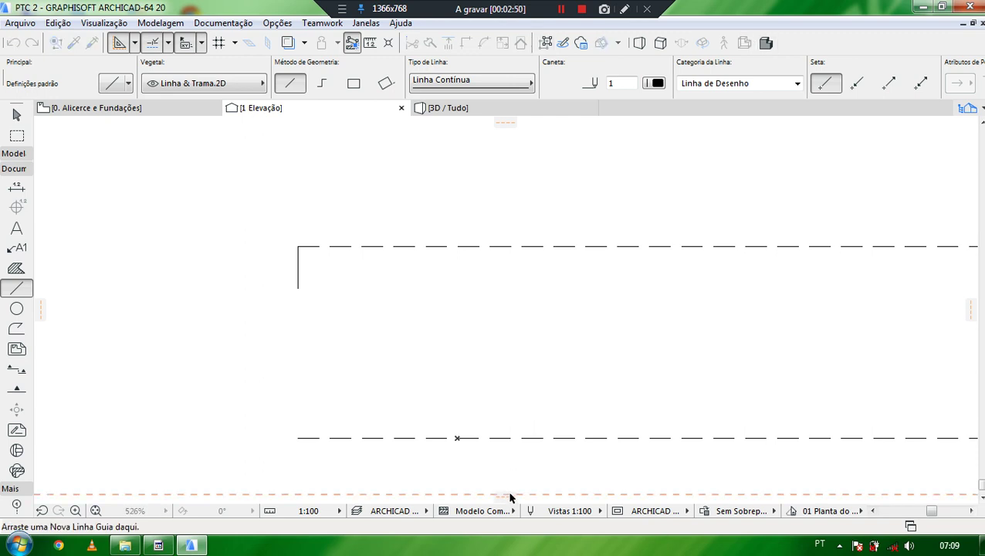
{"action": "left_click_drag", "start_coordinate": [503, 496], "coordinate": [297, 290]}
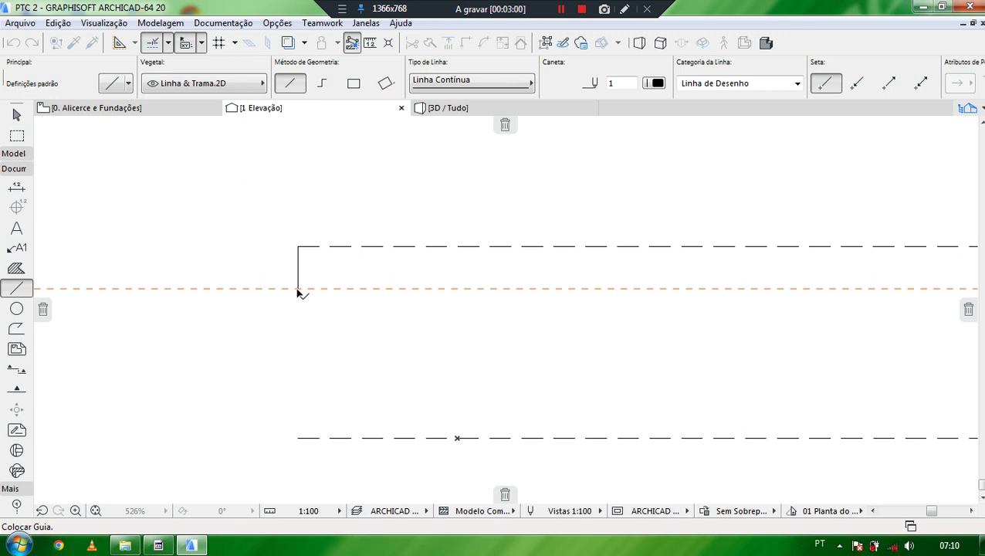
{"action": "left_click_drag", "start_coordinate": [300, 291], "coordinate": [300, 292]}
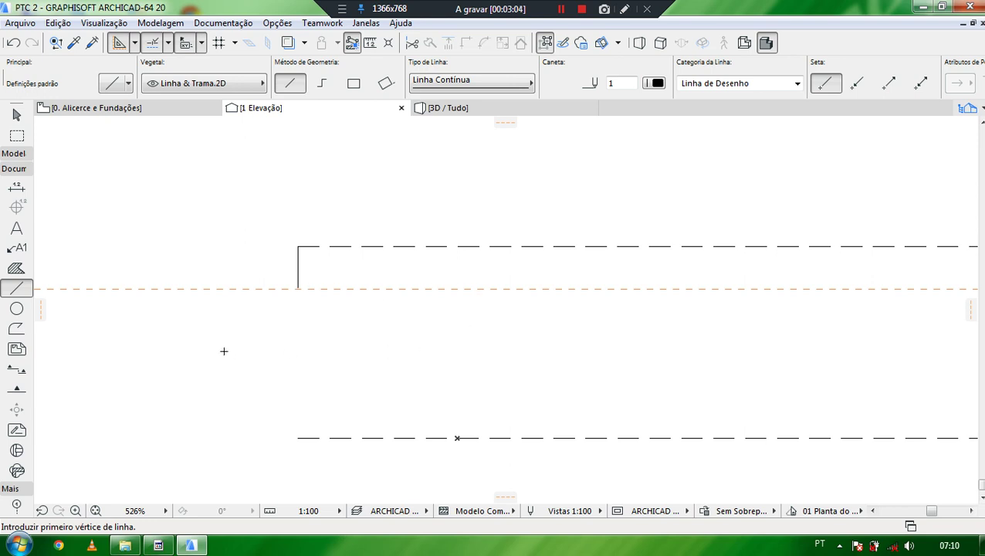
- Delete the short vertical helper line between the 1 Pavimento Terréo level and the guide line
{"action": "scroll", "coordinate": [183, 249], "scroll_direction": "down", "scroll_amount": 3}
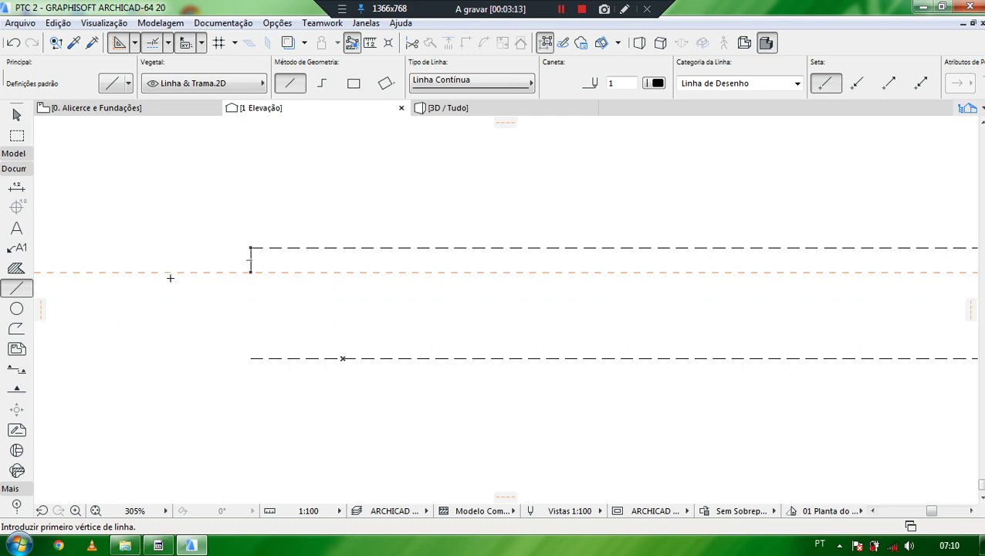
{"action": "left_click", "coordinate": [254, 254], "text": "shift"}
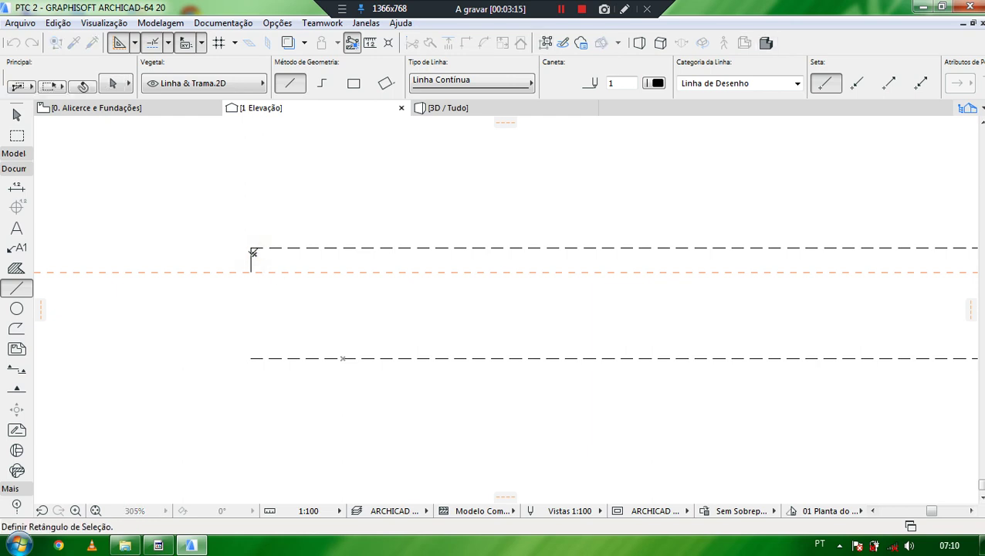
{"action": "right_click", "coordinate": [251, 263]}
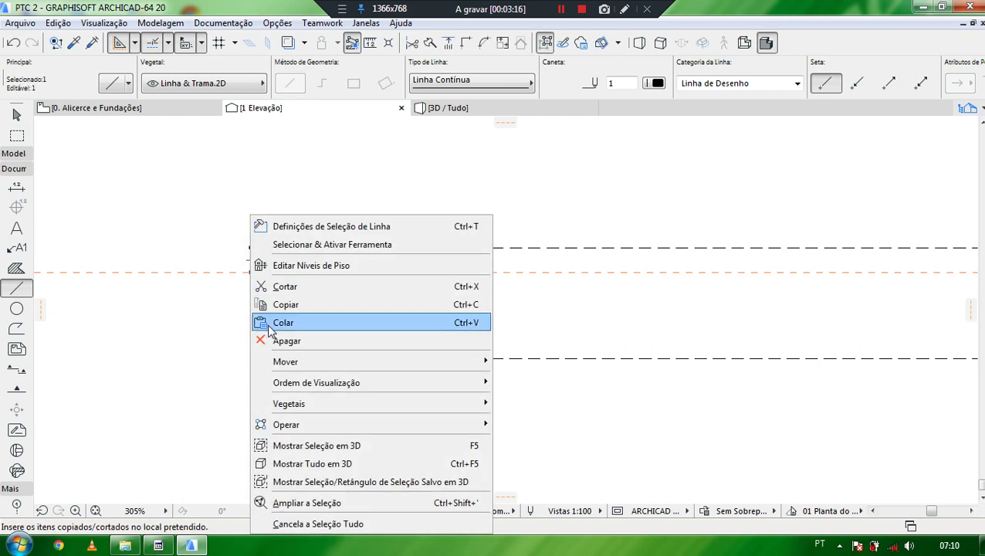
{"action": "left_click", "coordinate": [286, 341]}
- Open the story settings and review the names, elevations and heights of the floors from Alicerce e Fundações to Cobertura
{"action": "scroll", "coordinate": [66, 269], "scroll_direction": "down", "scroll_amount": 1}
{"action": "scroll", "coordinate": [34, 345], "scroll_direction": "down", "scroll_amount": 6}
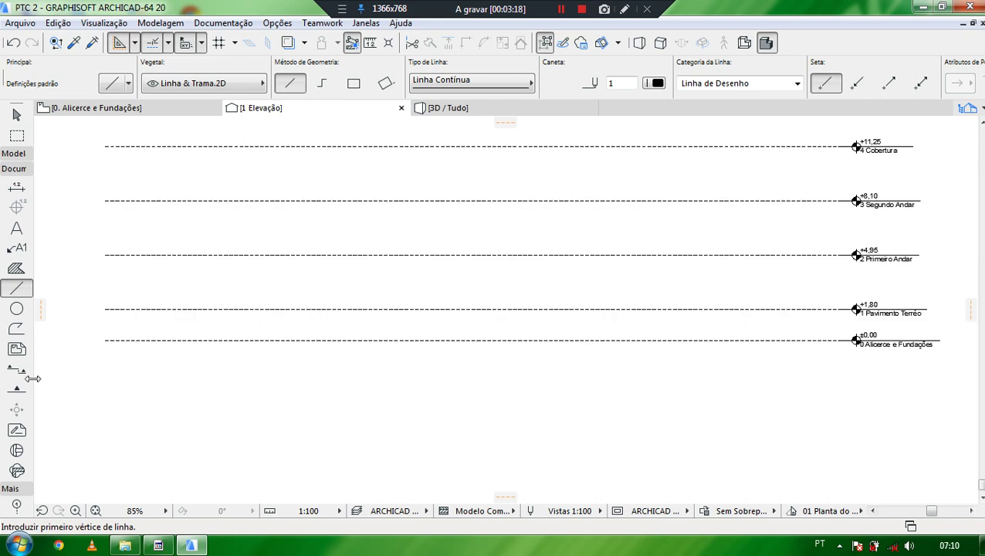
{"action": "scroll", "coordinate": [457, 347], "scroll_direction": "down", "scroll_amount": 5}
{"action": "scroll", "coordinate": [435, 386], "scroll_direction": "up", "scroll_amount": 6}
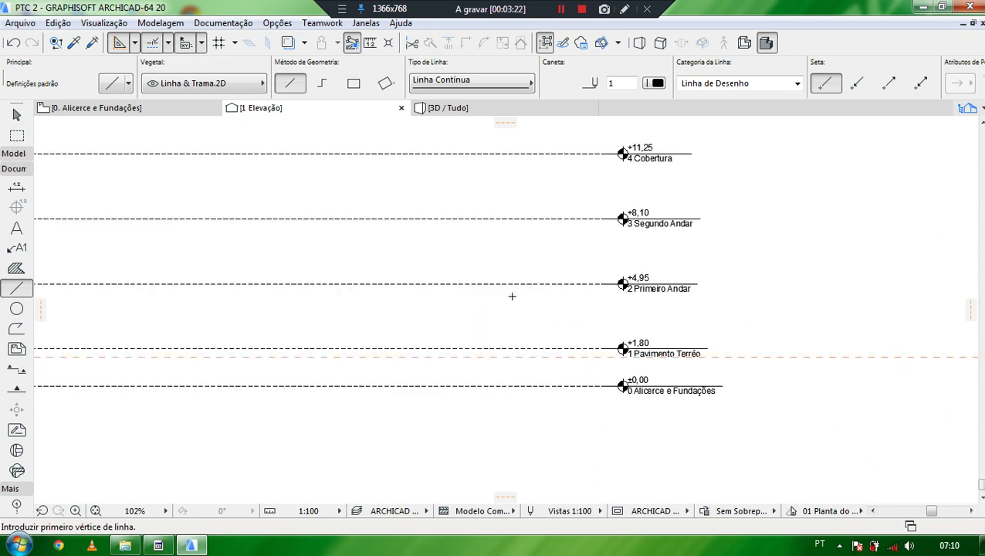
{"action": "left_click", "coordinate": [151, 28]}
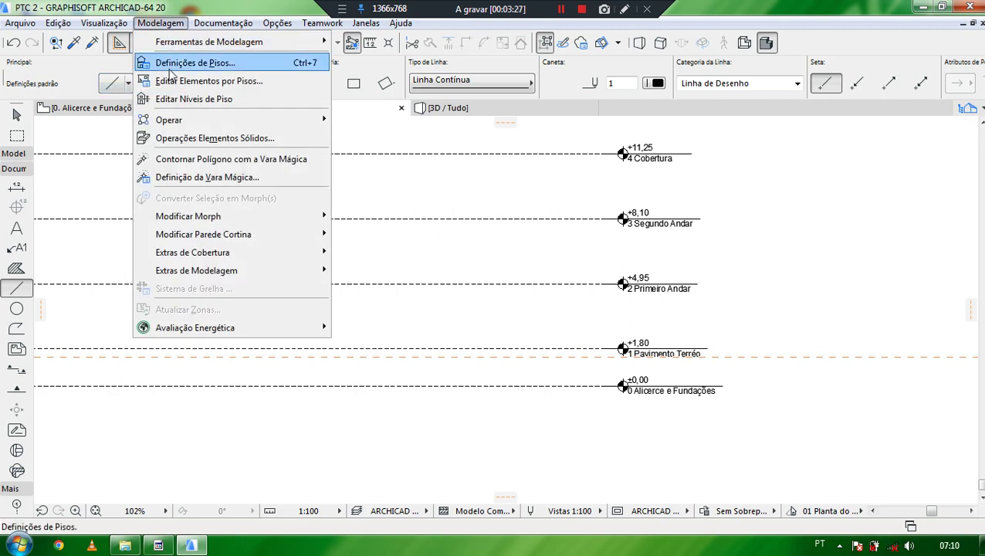
{"action": "left_click", "coordinate": [172, 66]}
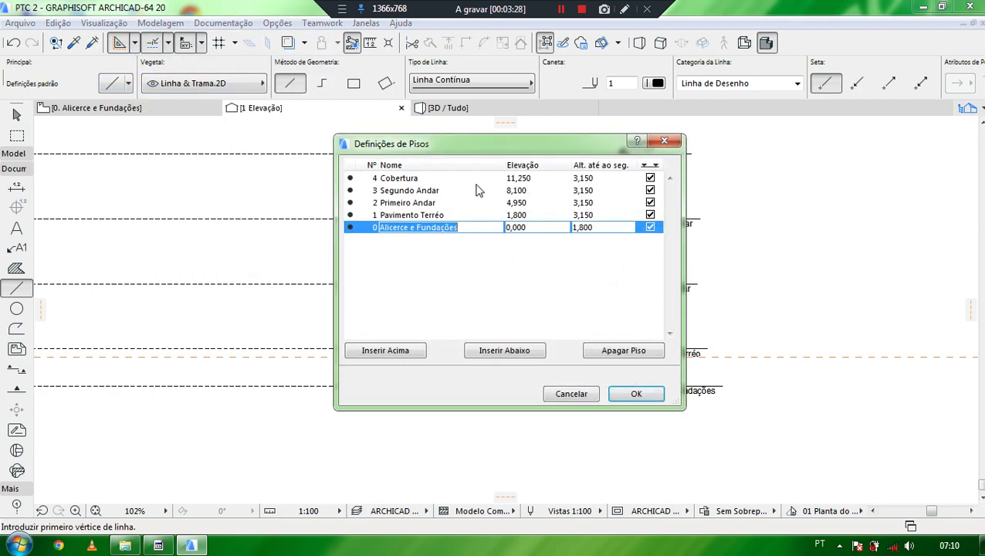
{"action": "left_click_drag", "start_coordinate": [555, 148], "coordinate": [485, 149]}
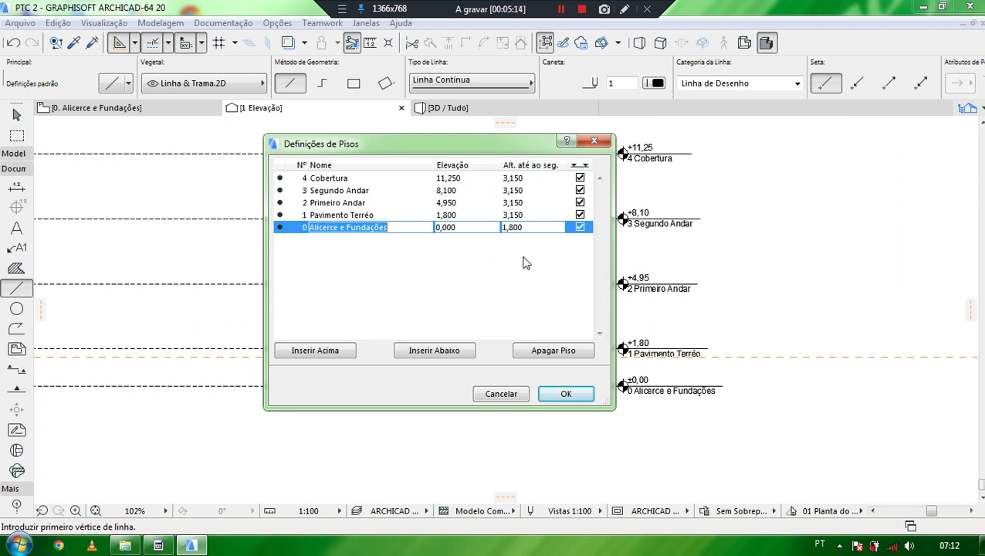
{"action": "left_click", "coordinate": [359, 203]}
{"action": "left_click", "coordinate": [337, 191]}
{"action": "left_click", "coordinate": [338, 193]}
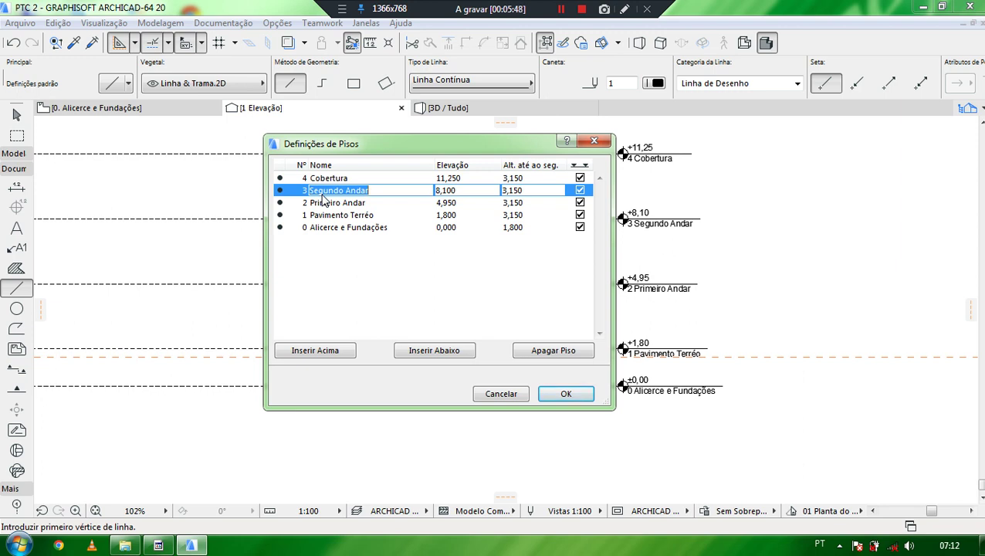
{"action": "left_click", "coordinate": [350, 206]}
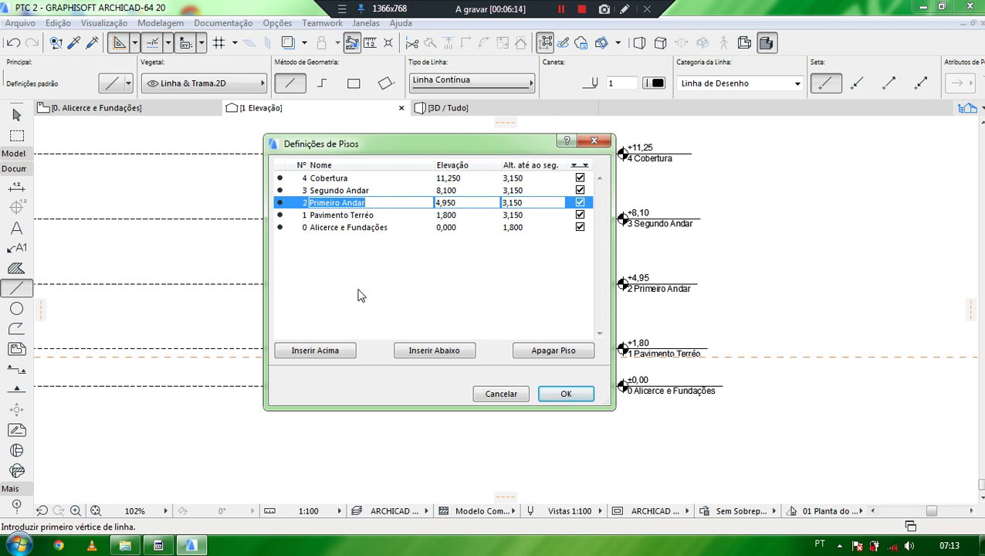
{"action": "left_click", "coordinate": [514, 228]}
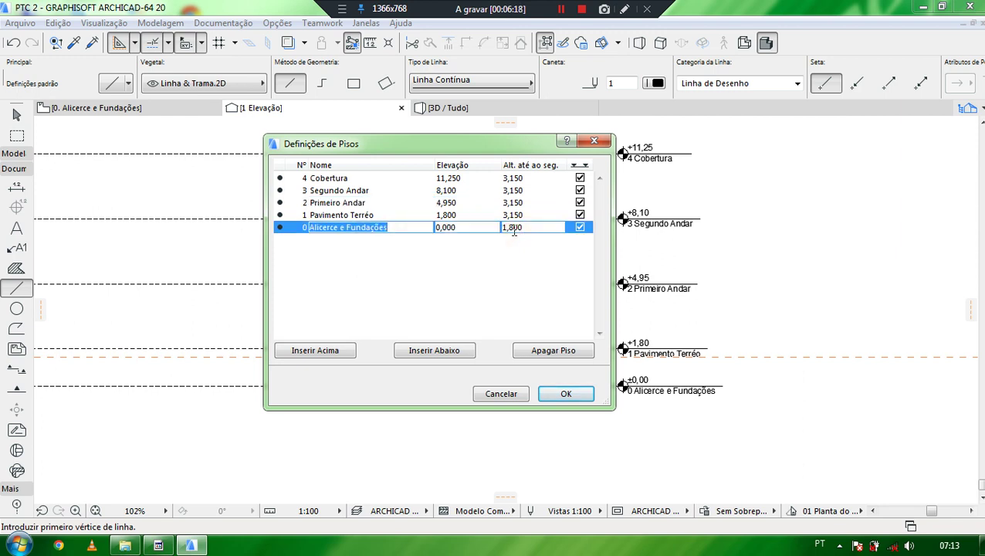